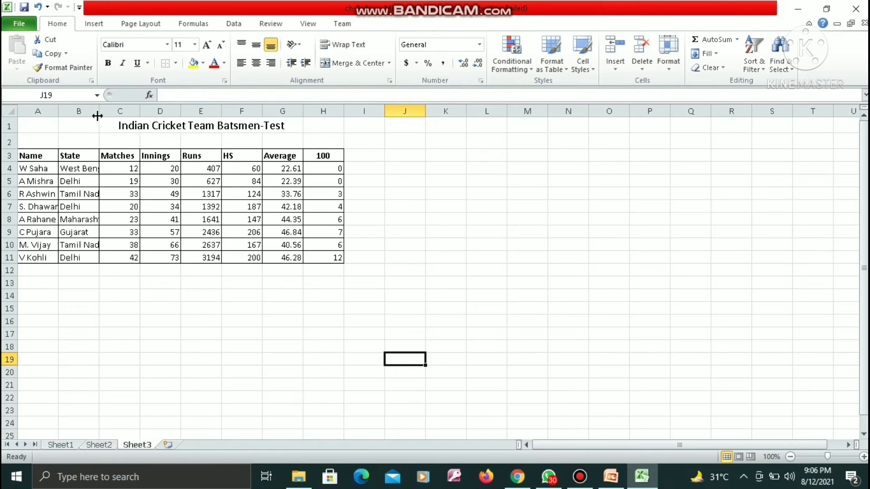
# Step: Widen the State column on Sheet3 so the full state names fit
pyautogui.hscroll(3, 99, 113)
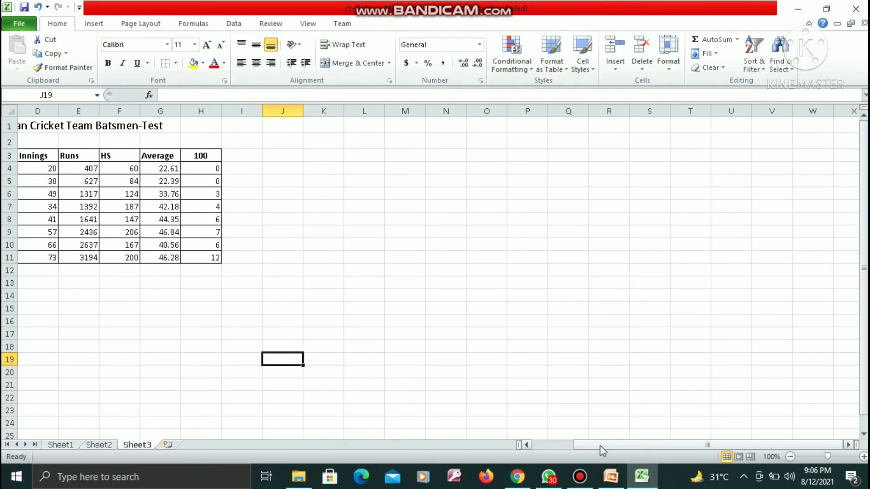
pyautogui.moveTo(600, 444); pyautogui.dragTo(559, 445)
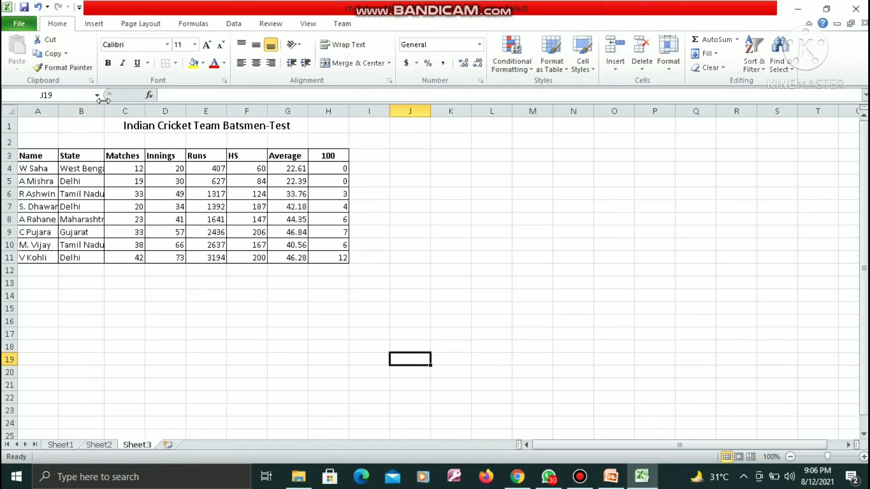
pyautogui.moveTo(104, 109); pyautogui.dragTo(128, 110)
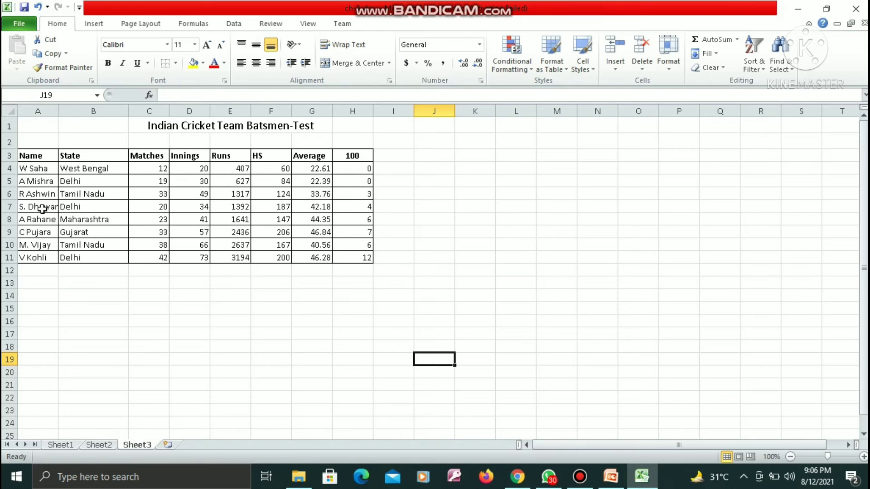
# Step: Add filter controls to the header row of the batsmen table in A3:H11
pyautogui.click(36, 154)
pyautogui.moveTo(36, 154); pyautogui.dragTo(365, 259)
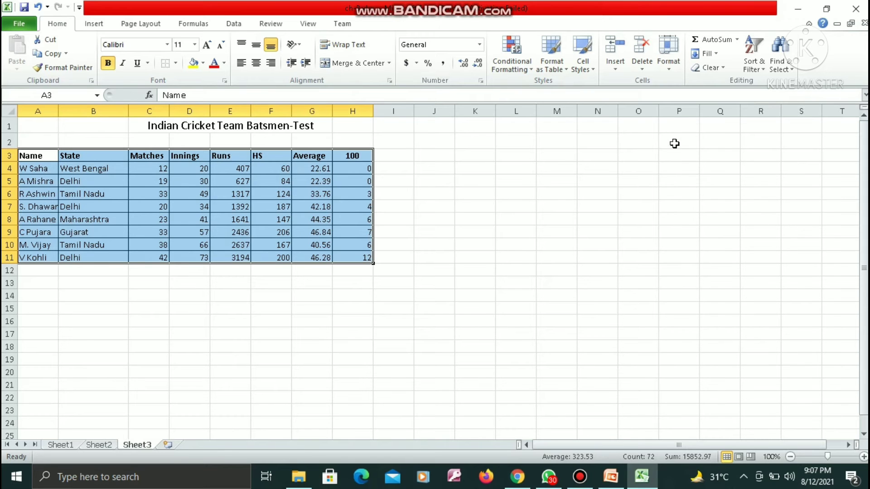
pyautogui.click(763, 68)
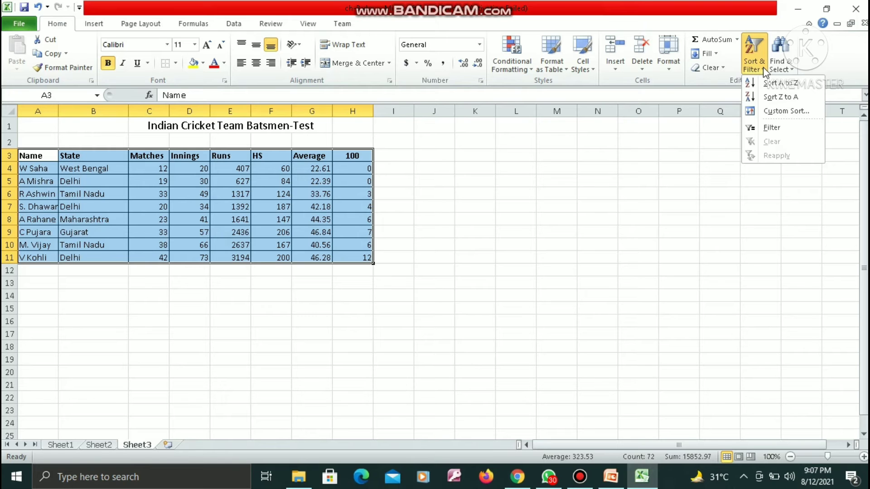
pyautogui.click(779, 130)
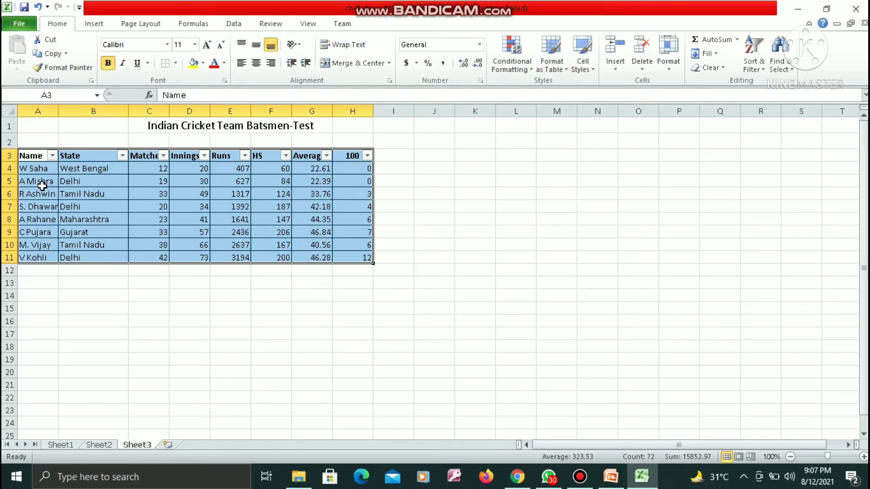
# Step: Filter the Name column to W Saha, V Kohli and S. Dhawan only, and undo the filter
pyautogui.click(52, 157)
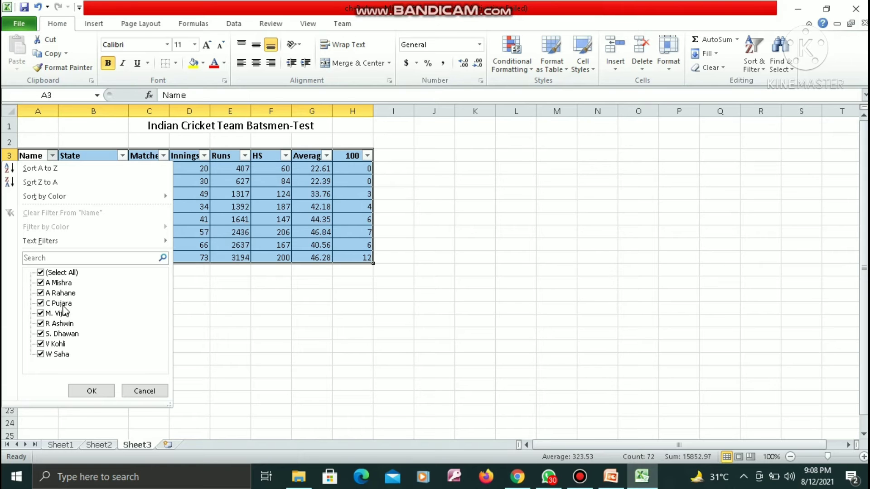
pyautogui.click(41, 273)
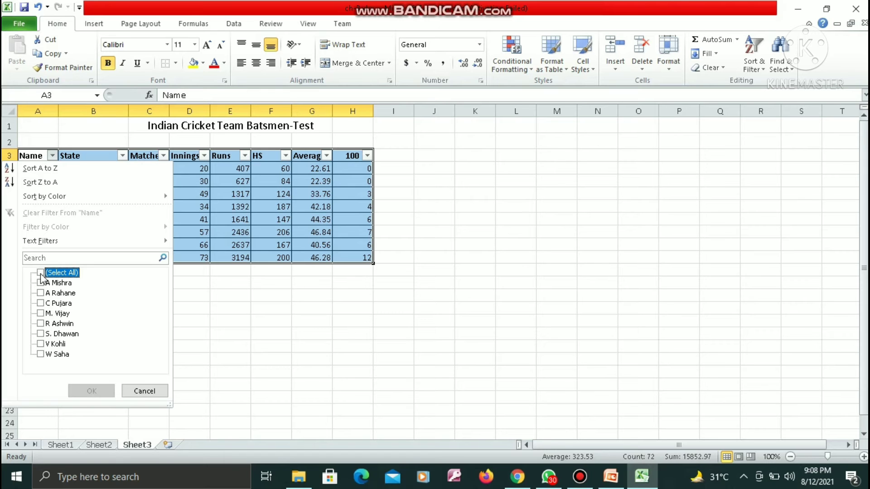
pyautogui.click(40, 354)
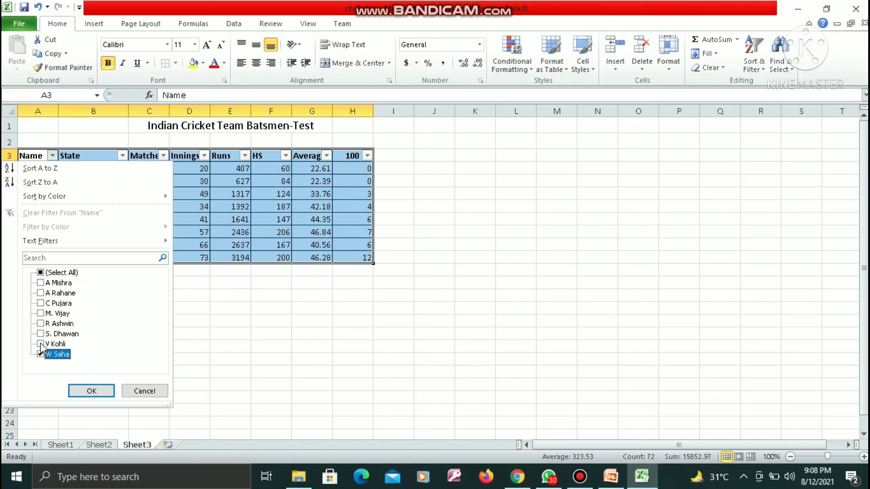
pyautogui.click(41, 344)
pyautogui.click(41, 334)
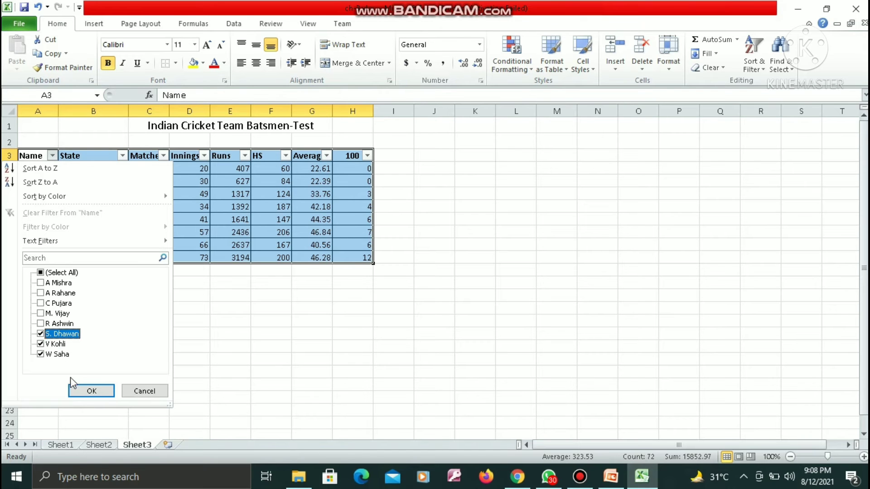
pyautogui.click(89, 390)
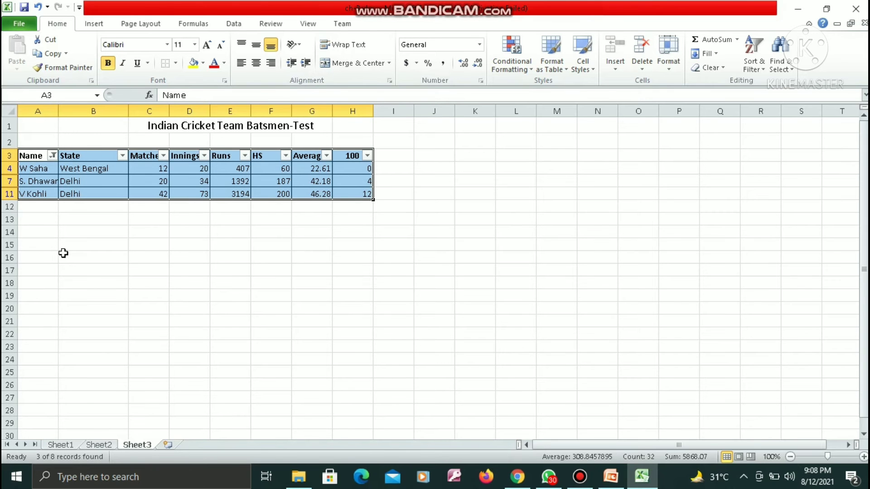
pyautogui.hotkey('ctrl', 'z')
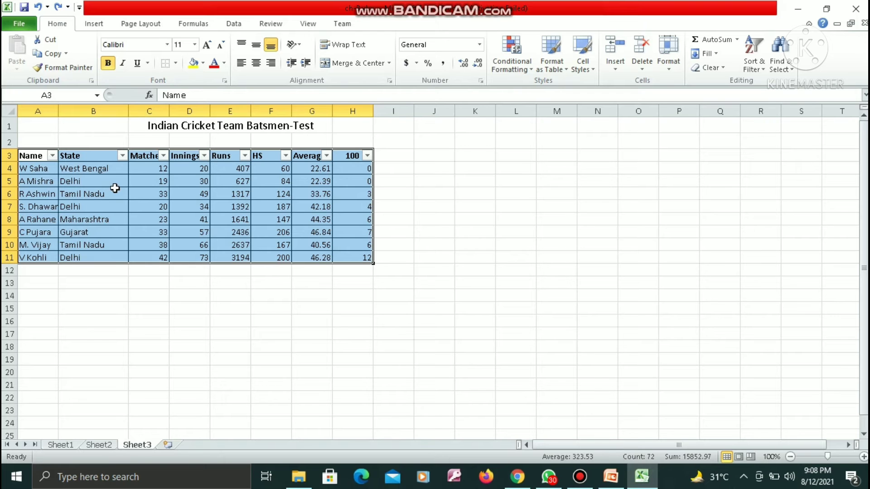
# Step: Filter the State column to Delhi, Gujarat and Maharashtra only, and undo the filter
pyautogui.click(122, 156)
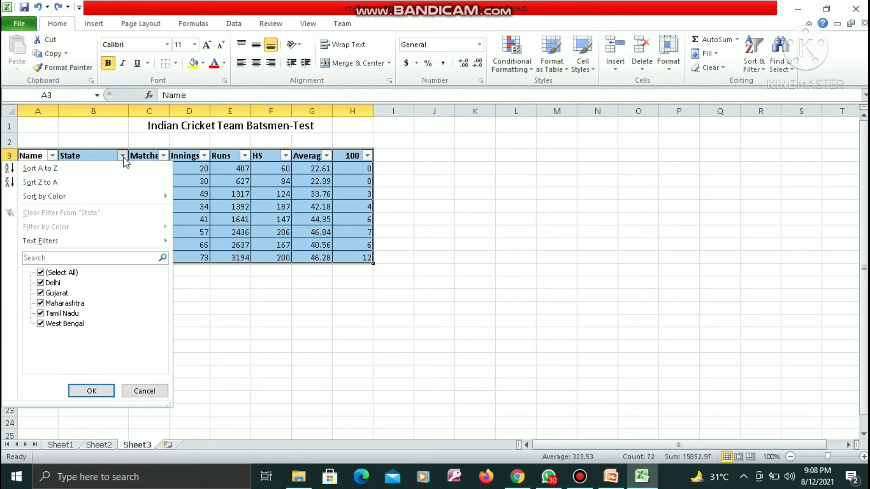
pyautogui.click(40, 273)
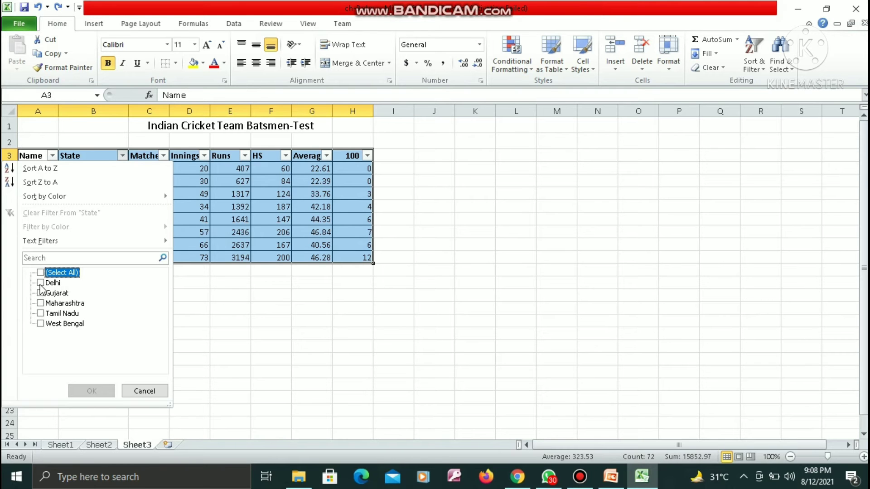
pyautogui.click(40, 284)
pyautogui.click(40, 293)
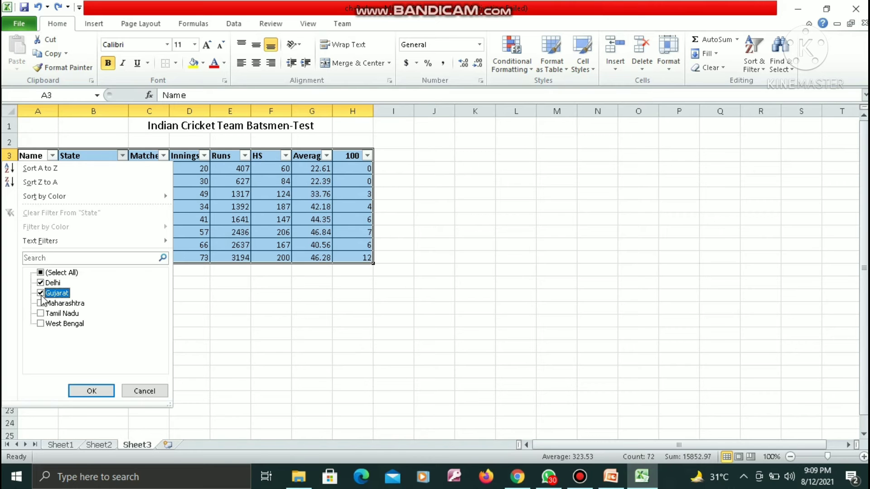
pyautogui.click(41, 304)
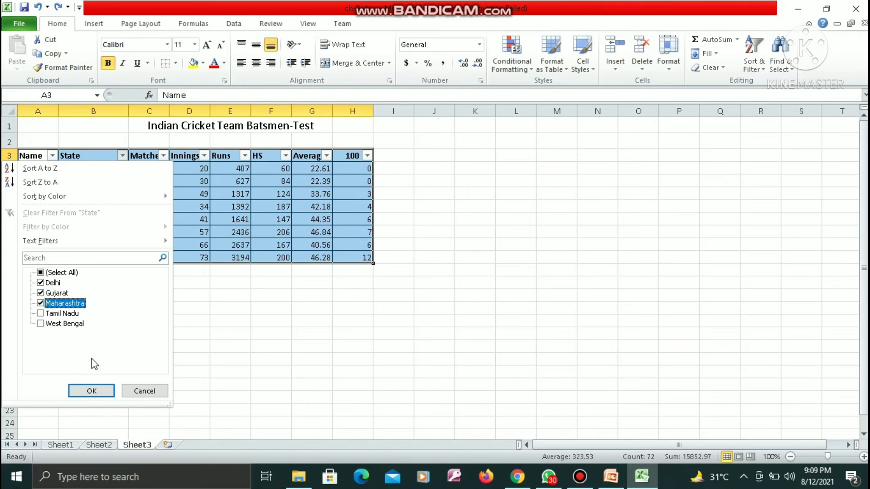
pyautogui.click(92, 392)
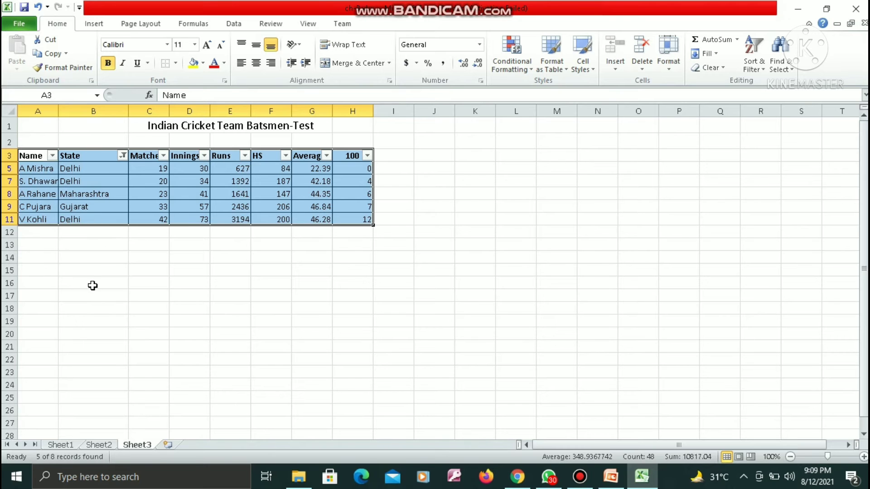
pyautogui.hotkey('ctrl', 'z')
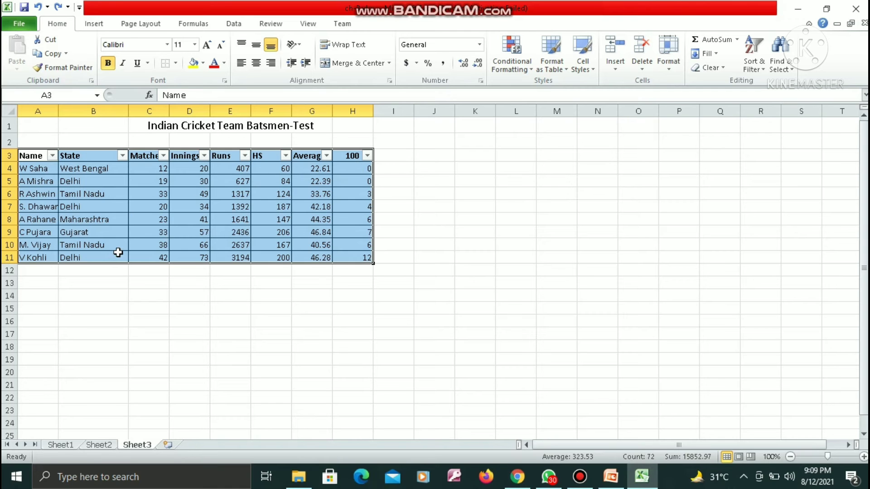
# Step: Filter the 100 column to show only the batsmen with 12, 7, 6 or 4 centuries
pyautogui.click(368, 155)
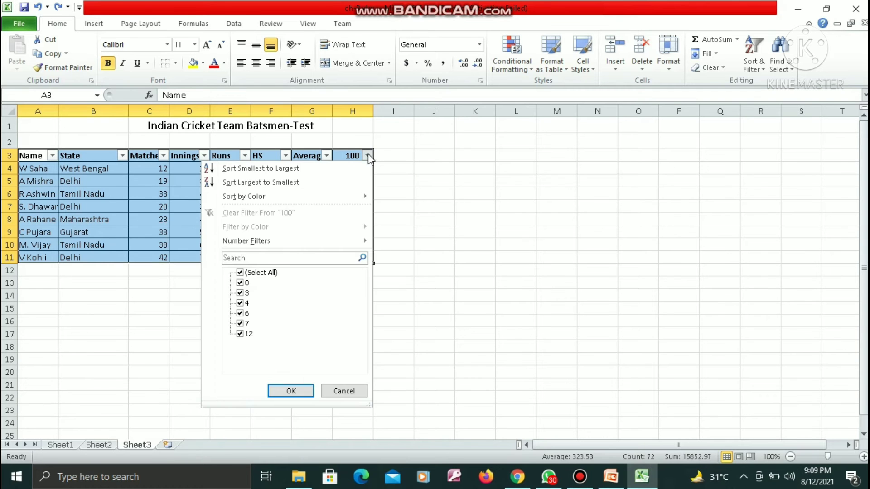
pyautogui.click(240, 273)
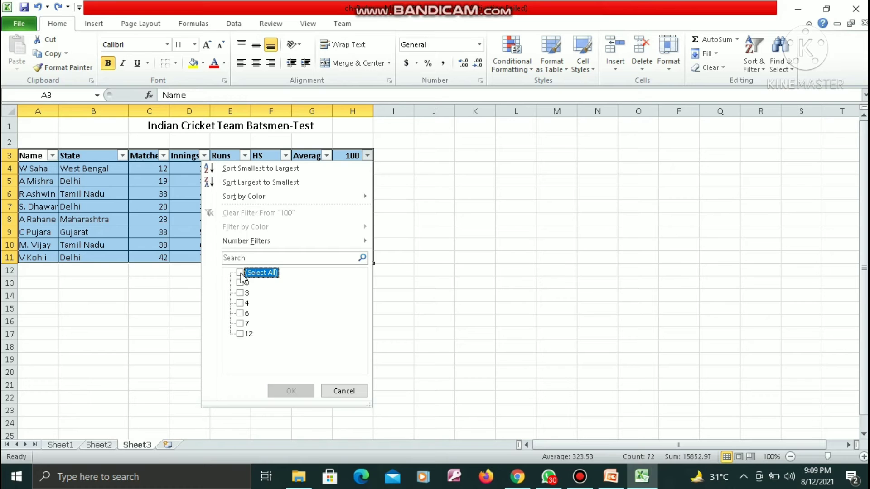
pyautogui.click(241, 334)
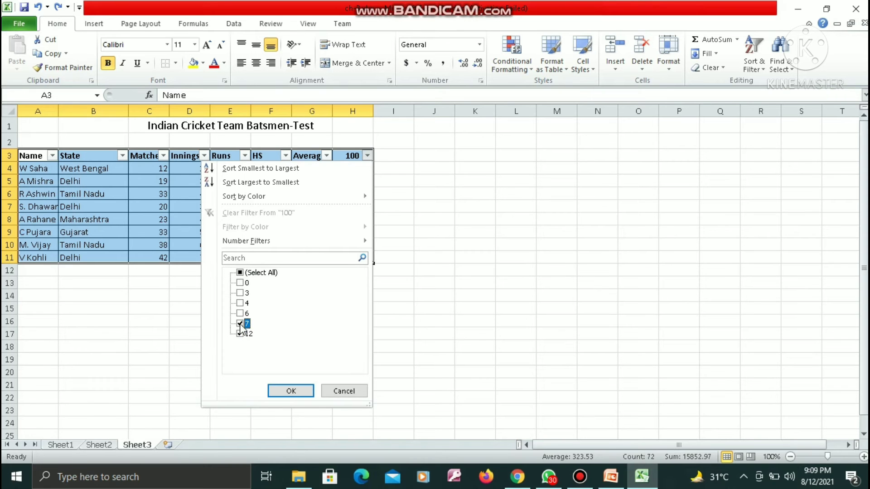
pyautogui.click(240, 323)
pyautogui.click(240, 313)
pyautogui.click(240, 303)
pyautogui.click(292, 391)
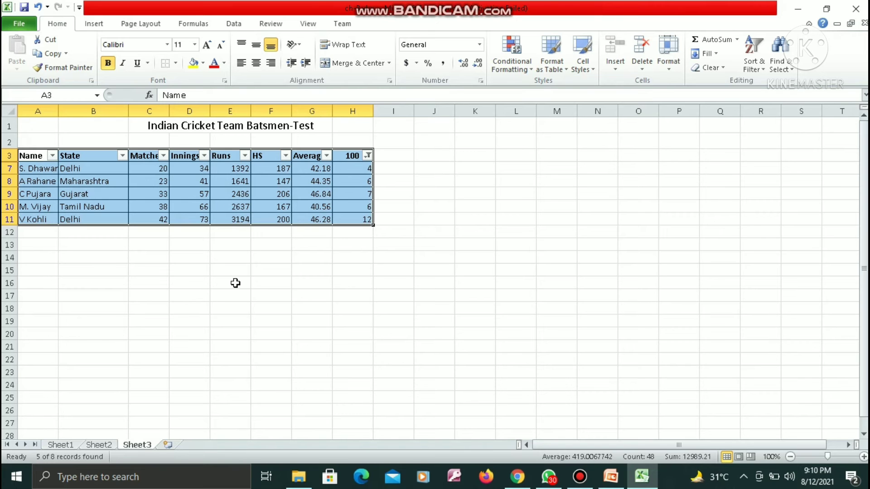
pyautogui.click(444, 5)
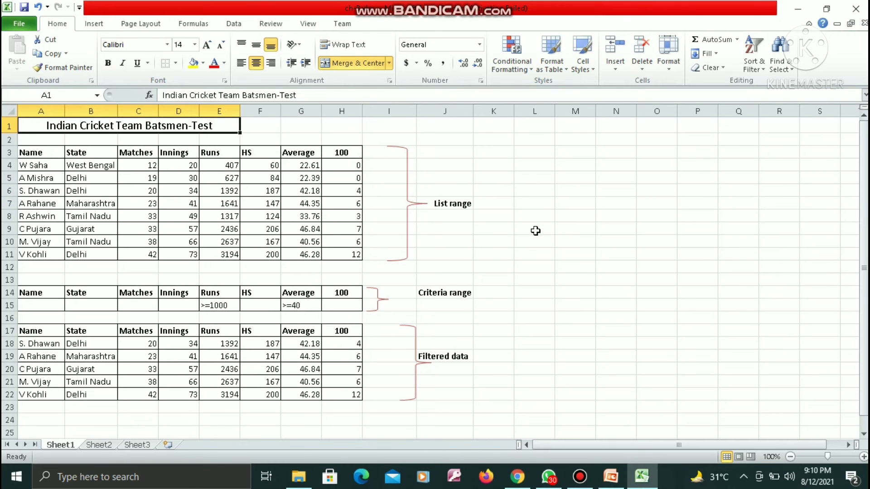
pyautogui.click(471, 4)
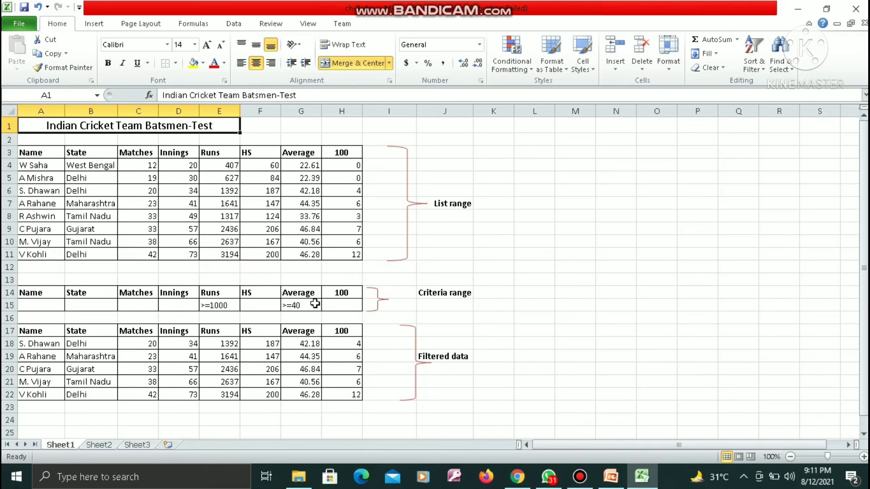
# Step: Go to Sheet3 and open the Advanced Filter settings for the batsmen table, keeping the list range A3:H11
pyautogui.moveTo(468, 1)
pyautogui.moveTo(436, 2)
pyautogui.click(141, 445)
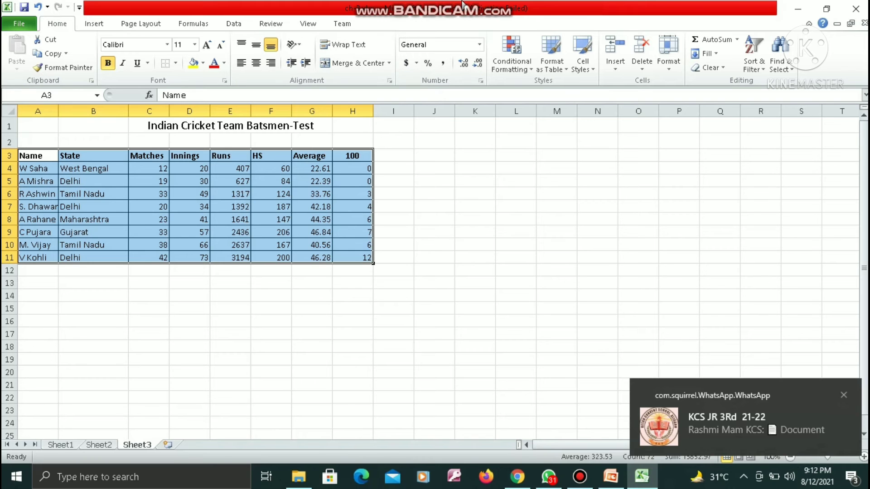
pyautogui.click(497, 8)
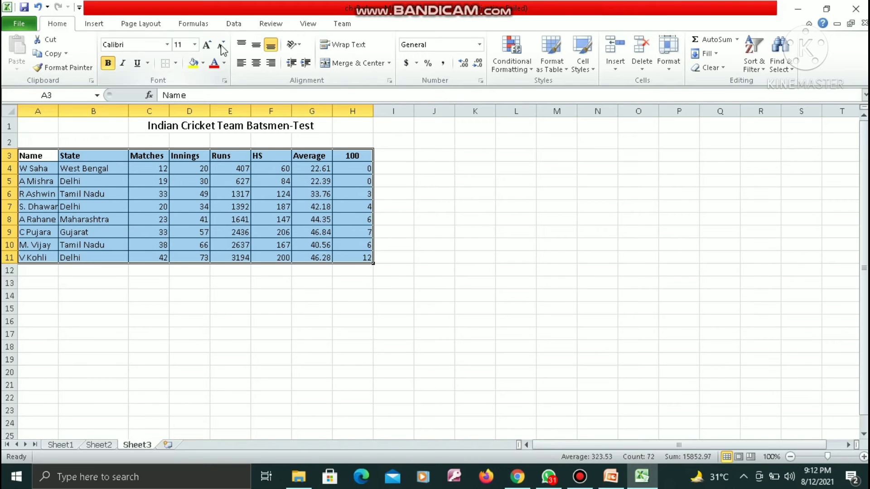
pyautogui.click(234, 25)
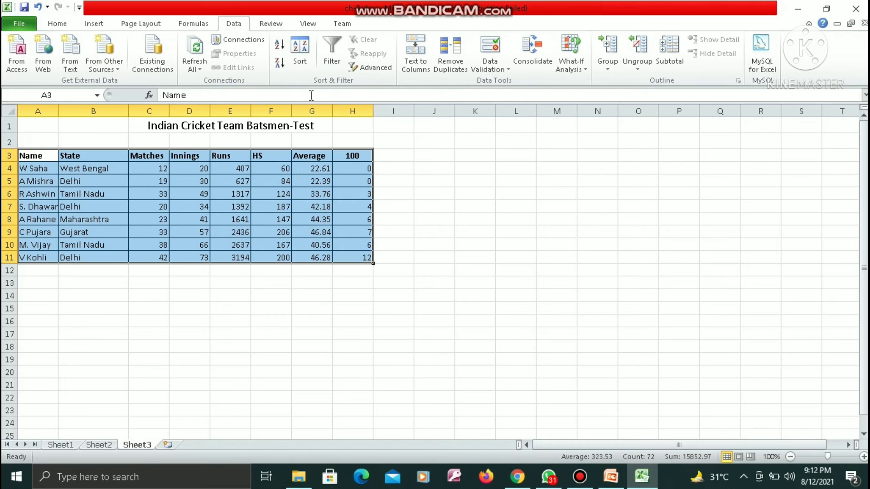
pyautogui.click(373, 69)
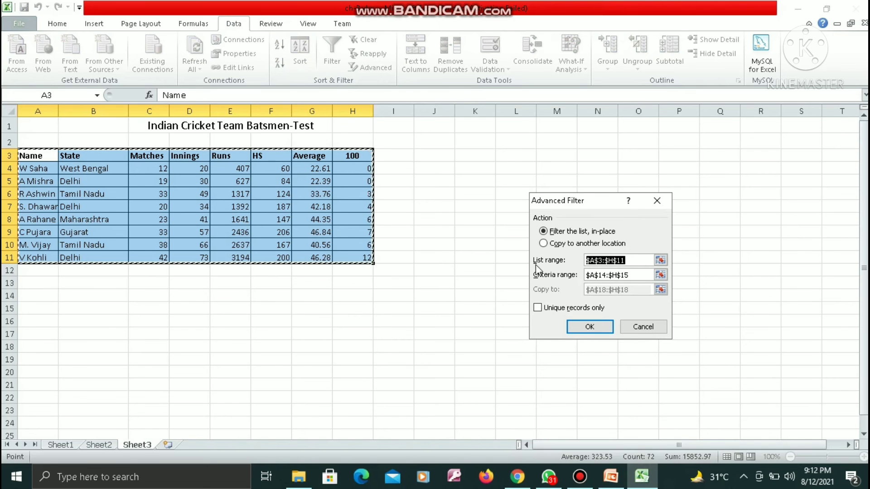
pyautogui.click(660, 261)
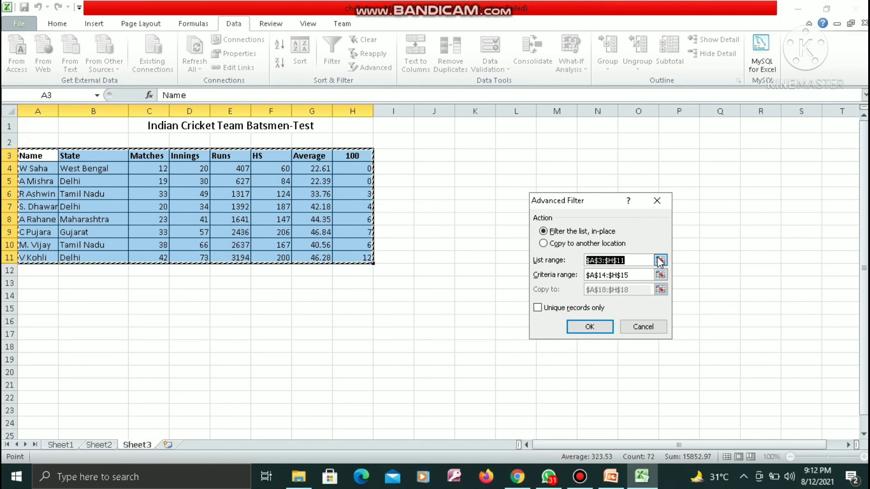
pyautogui.click(665, 217)
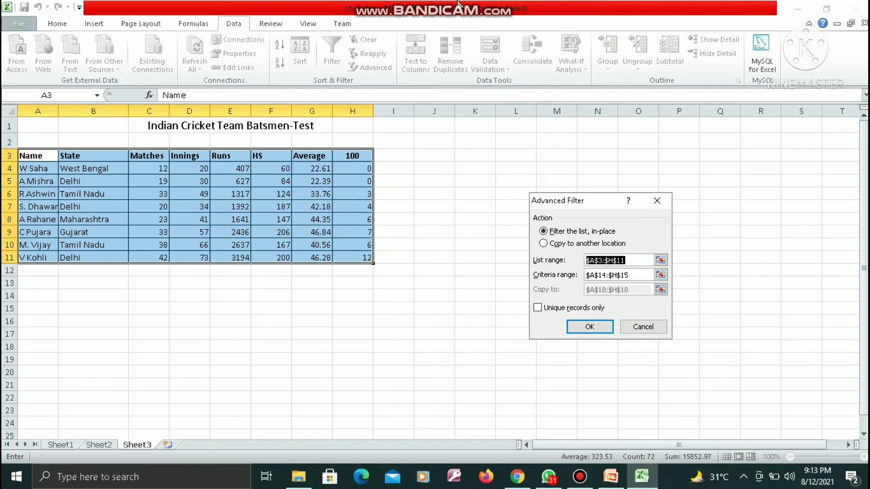
pyautogui.click(470, 6)
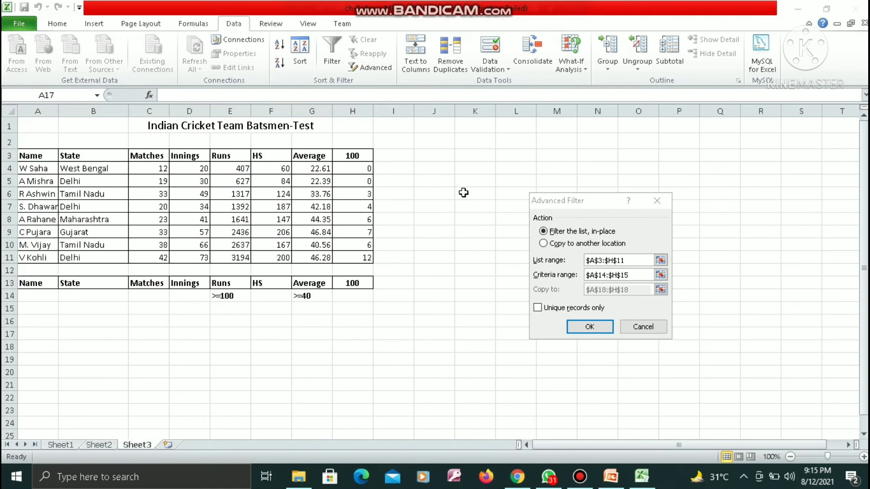
pyautogui.click(460, 195)
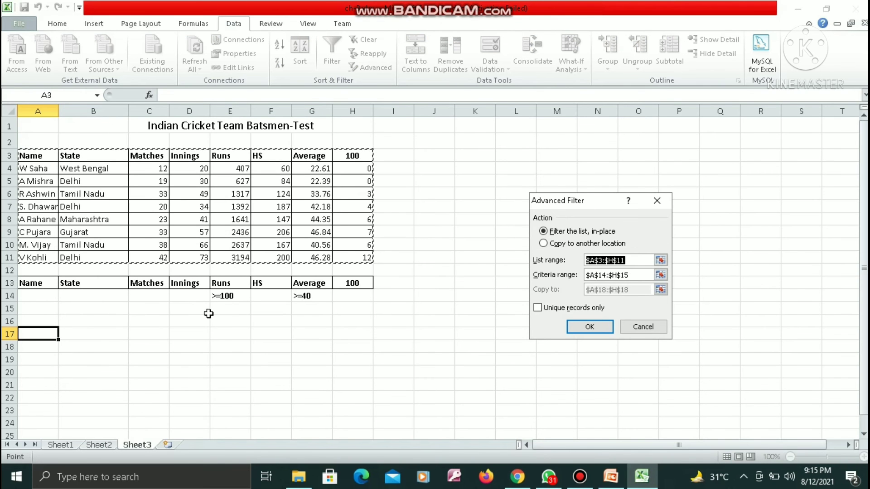
pyautogui.click(230, 296)
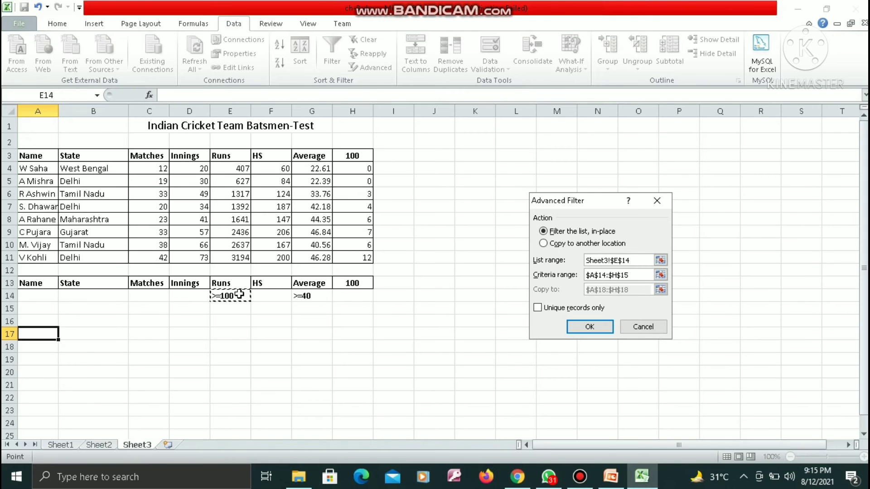
pyautogui.press('Escape')
pyautogui.doubleClick(242, 297)
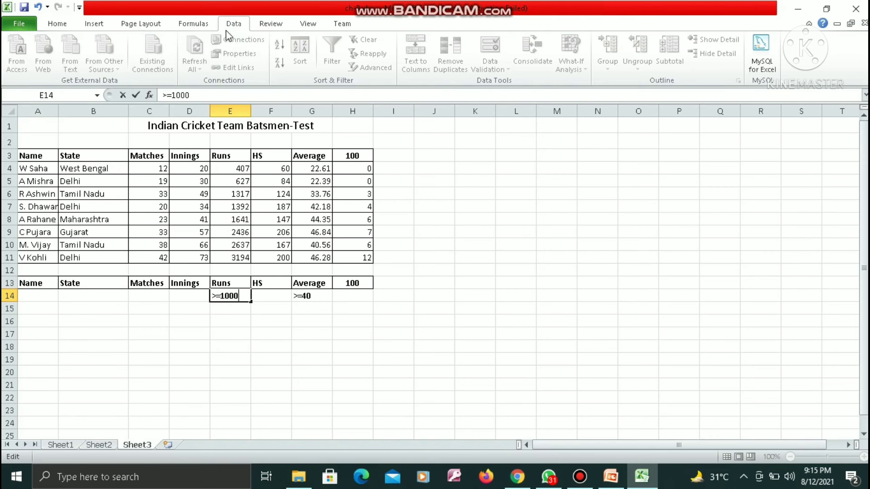
pyautogui.doubleClick(236, 230)
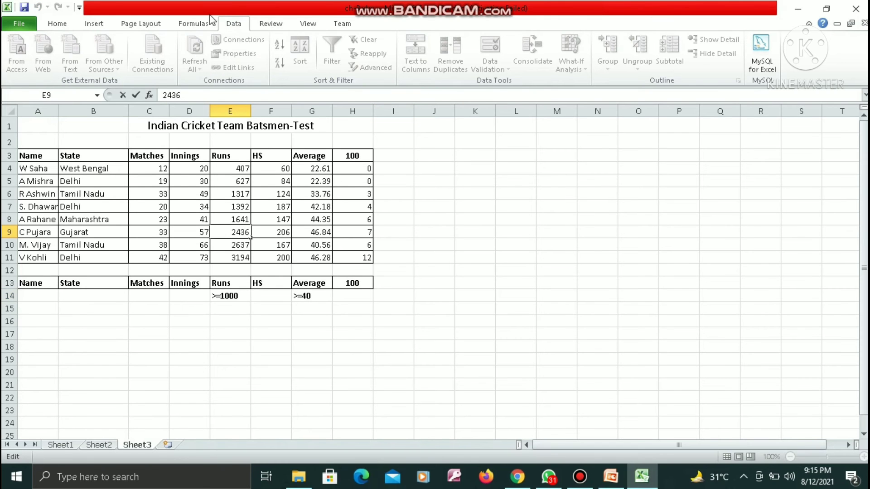
pyautogui.click(256, 334)
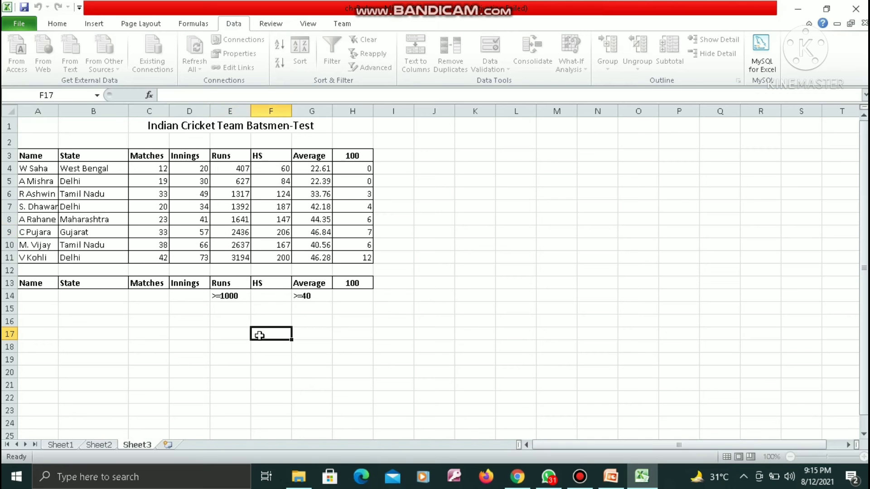
# Step: Select the batsmen table A3:H11 and open the Advanced Filter settings for it
pyautogui.click(44, 158)
pyautogui.hotkey('shift', 'Right')
pyautogui.hotkey('shift', 'Right')
pyautogui.hotkey('shift', 'Right')
pyautogui.hotkey('shift', 'Right')
pyautogui.hotkey('shift', 'Right')
pyautogui.hotkey('shift', 'Right')
pyautogui.hotkey('shift', 'Right')
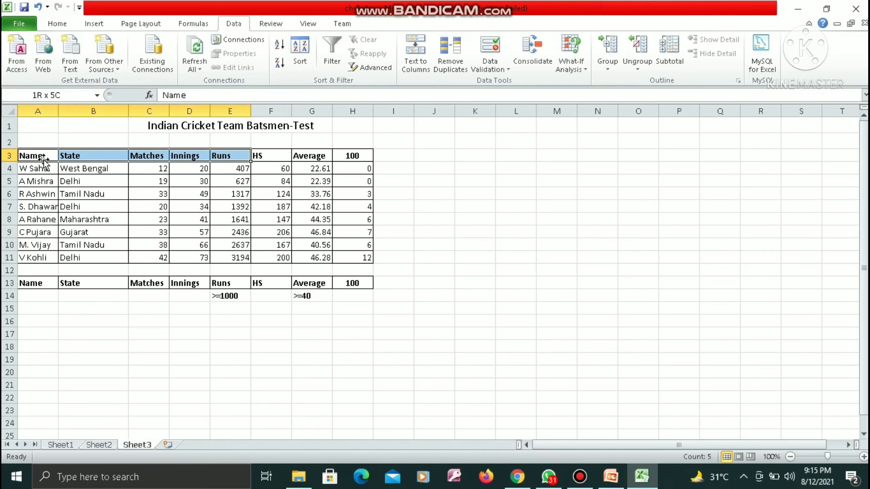
pyautogui.hotkey('shift', 'Down')
pyautogui.hotkey('shift', 'Down')
pyautogui.hotkey('shift', 'Down')
pyautogui.hotkey('shift', 'Down')
pyautogui.hotkey('shift', 'Down')
pyautogui.hotkey('shift', 'Down')
pyautogui.hotkey('shift', 'Down')
pyautogui.hotkey('shift', 'Down')
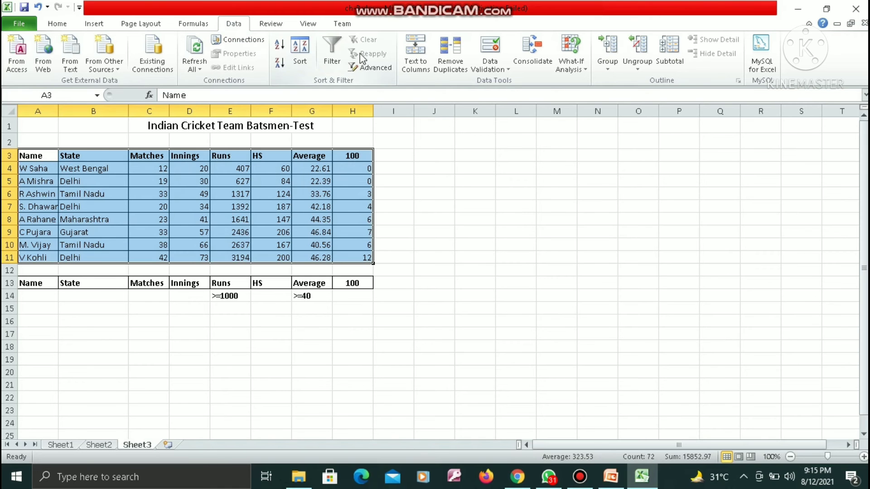
pyautogui.click(374, 67)
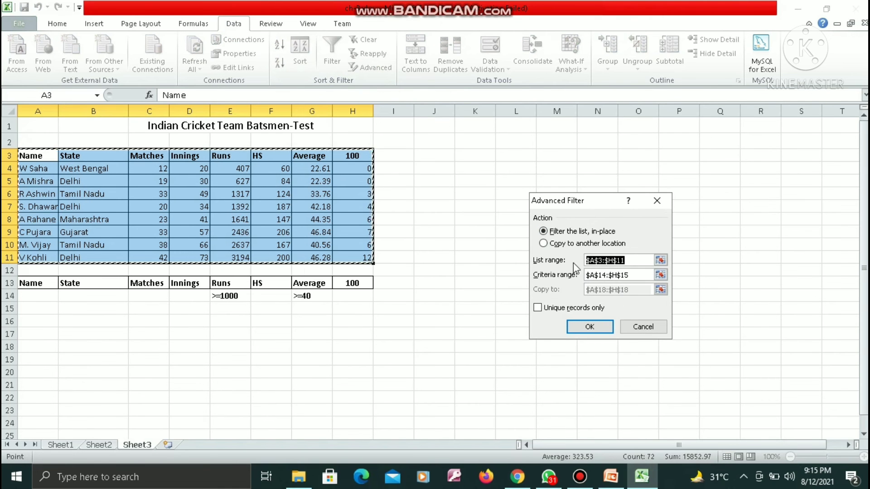
# Step: Set the Advanced Filter criteria range to A13:H14, covering the header row and the conditions under it
pyautogui.click(659, 281)
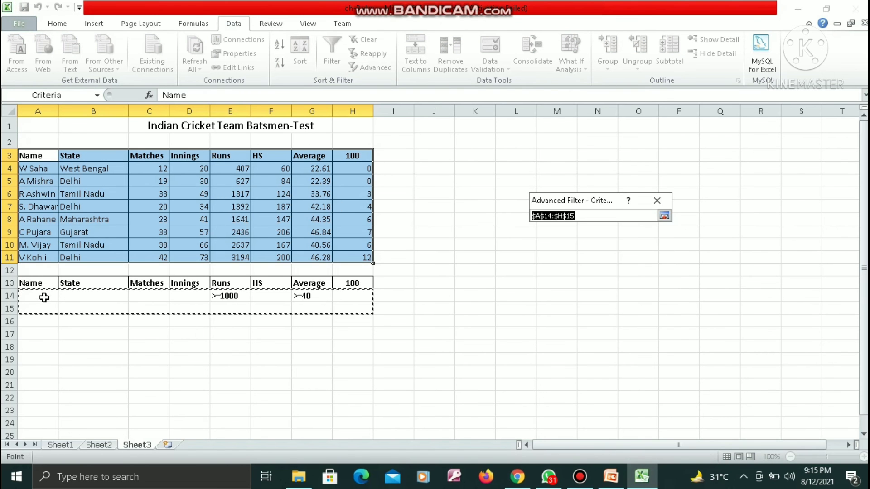
pyautogui.click(39, 283)
pyautogui.hotkey('shift', 'Right')
pyautogui.hotkey('shift', 'Right')
pyautogui.hotkey('shift', 'Right')
pyautogui.hotkey('shift', 'Right')
pyautogui.hotkey('shift', 'Right')
pyautogui.hotkey('shift', 'Right')
pyautogui.hotkey('shift', 'Right')
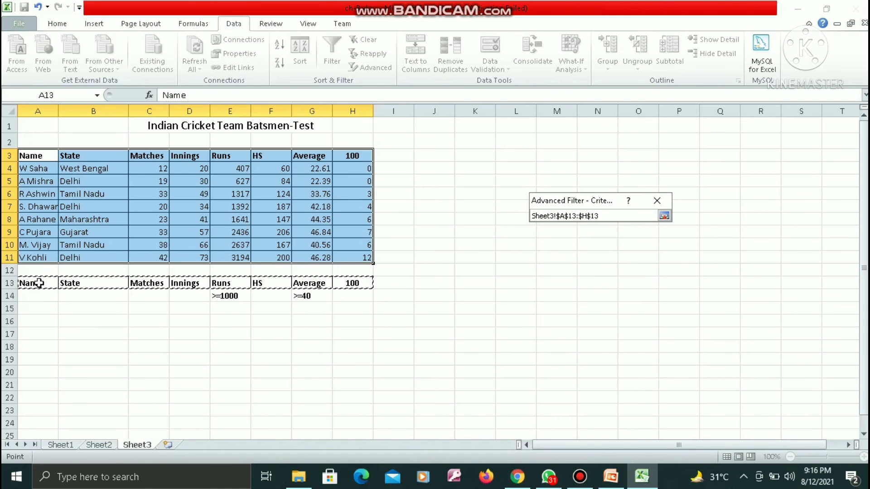
pyautogui.hotkey('shift', 'Down')
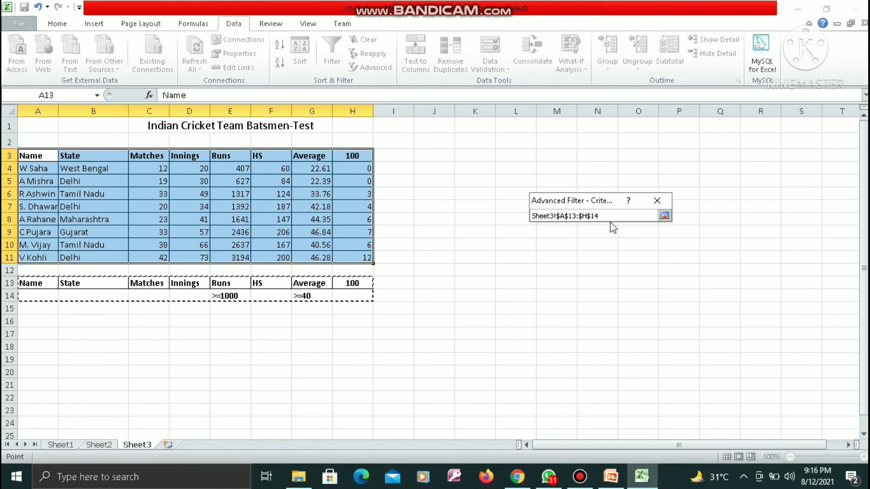
pyautogui.click(664, 216)
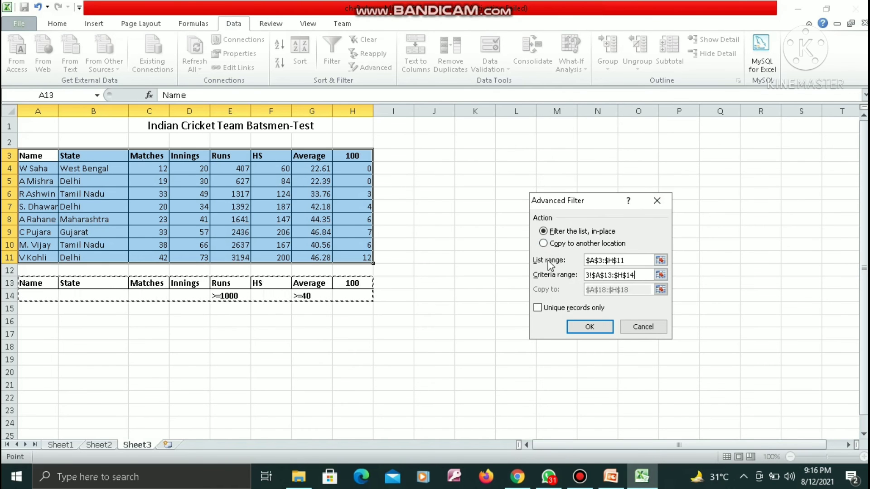
# Step: Copy the filter results to another location starting at A16 and apply the Advanced Filter
pyautogui.click(544, 244)
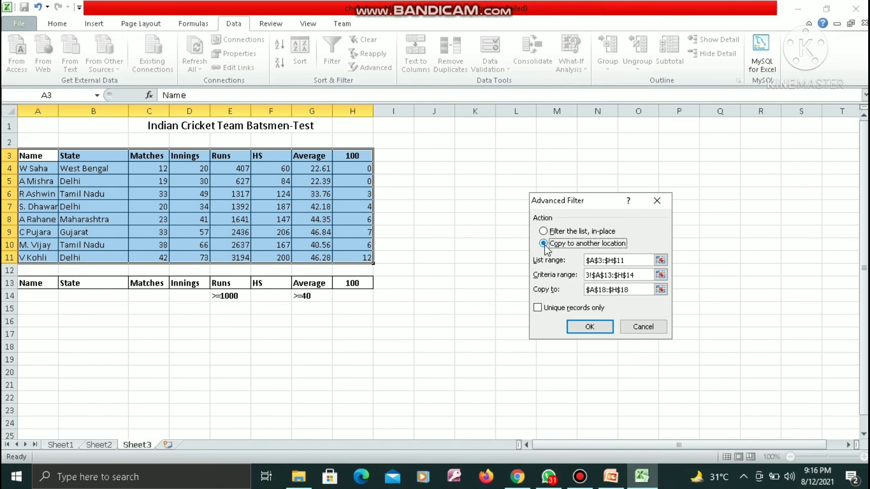
pyautogui.click(660, 289)
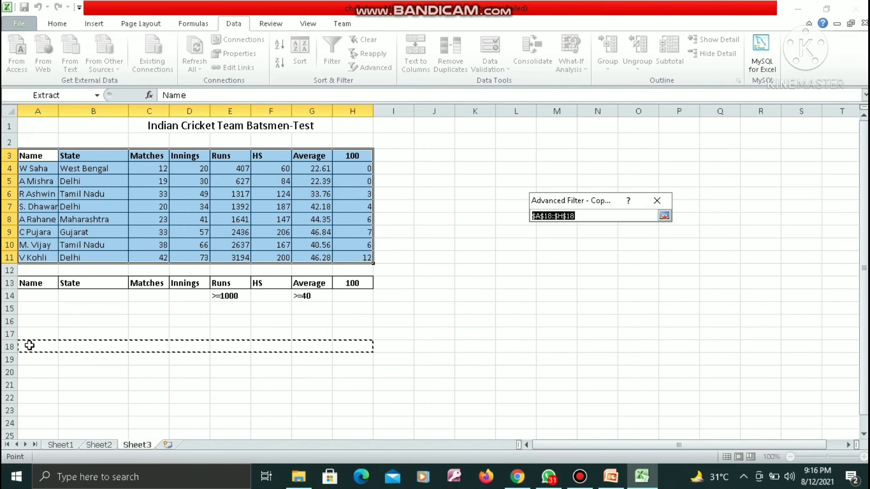
pyautogui.click(39, 323)
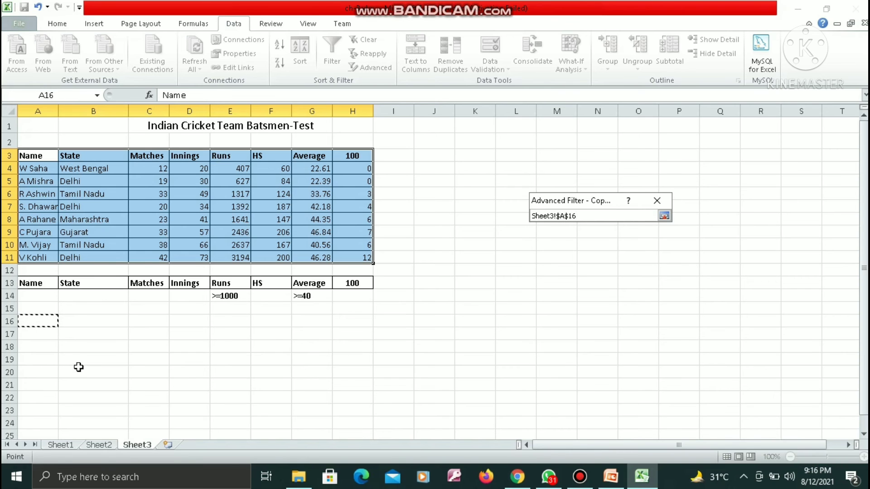
pyautogui.click(664, 216)
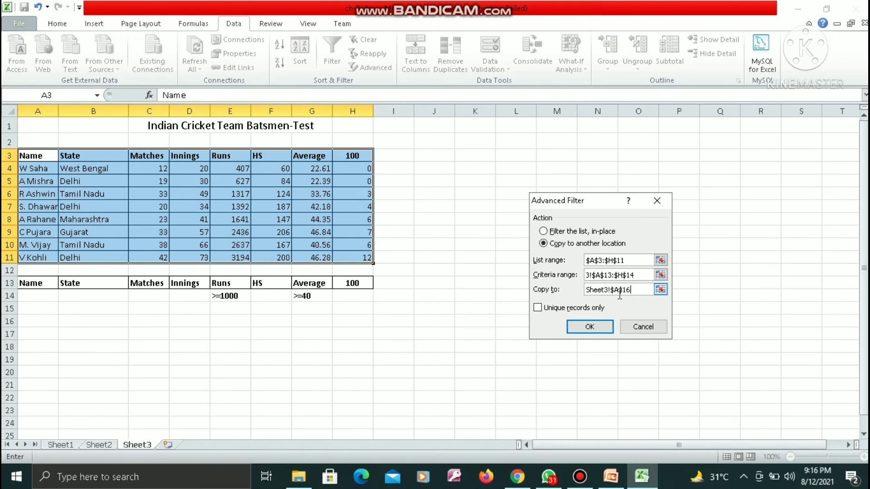
pyautogui.click(588, 328)
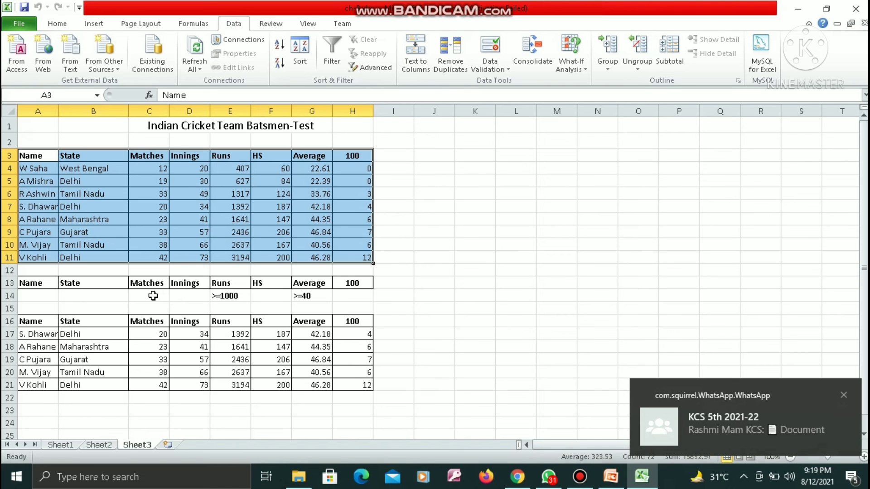
# Step: Enter >=30 as the Matches criterion in cell C14
pyautogui.click(153, 296)
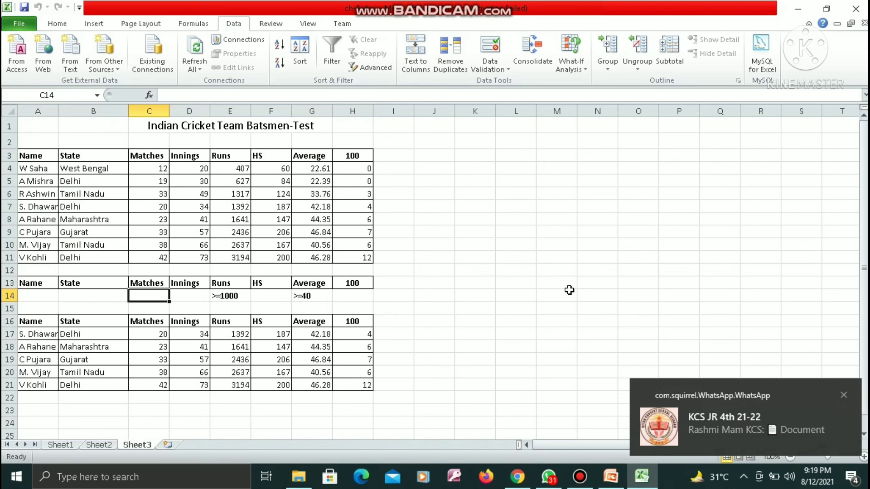
pyautogui.write('>')
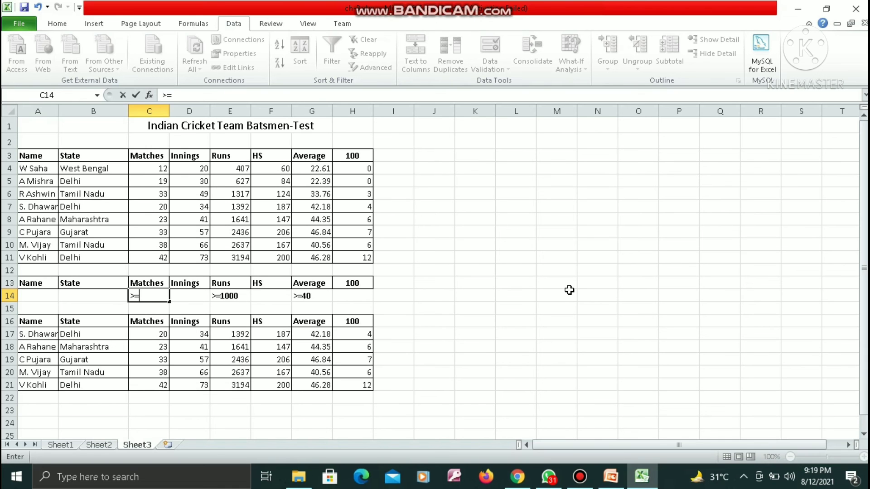
pyautogui.write('=30')
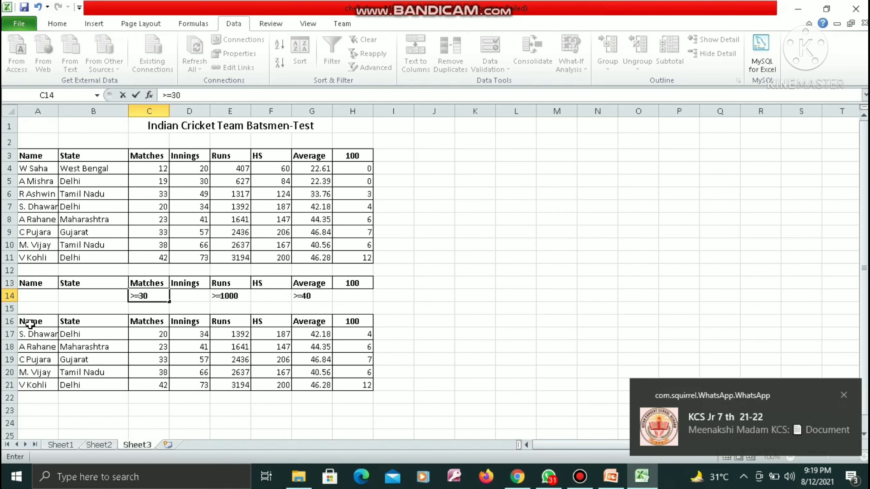
pyautogui.click(499, 347)
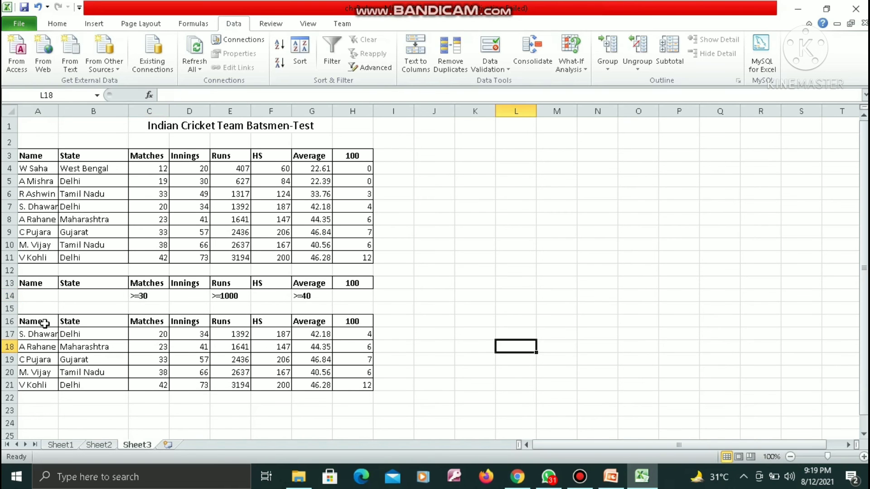
# Step: Delete the extracted results in A16:H21 and remove the borders from those cells
pyautogui.moveTo(45, 323); pyautogui.dragTo(368, 388)
pyautogui.press('Delete')
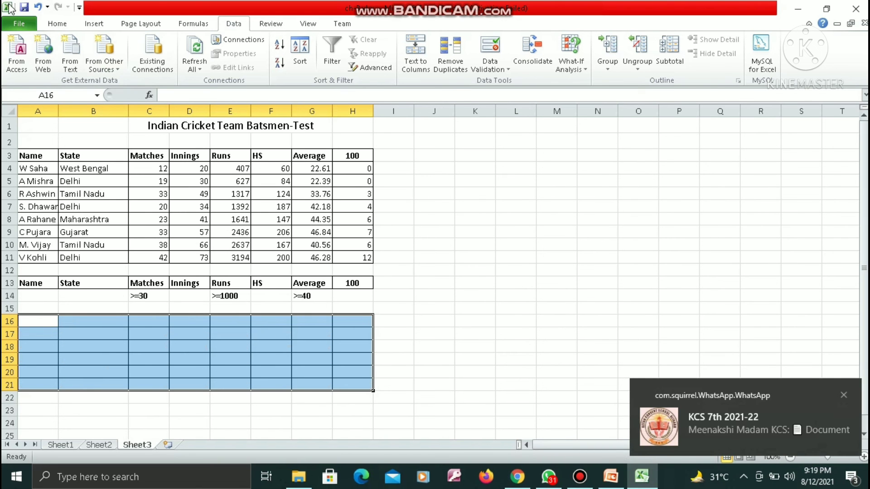
pyautogui.click(68, 23)
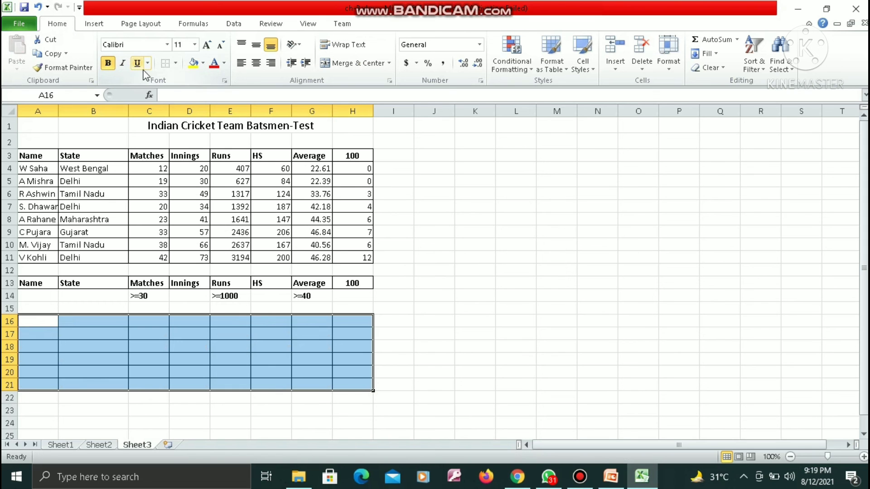
pyautogui.click(166, 64)
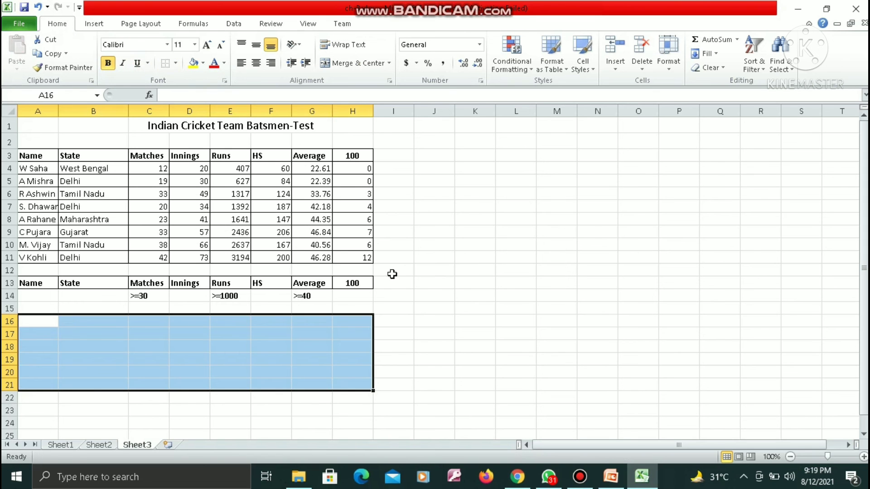
pyautogui.click(436, 336)
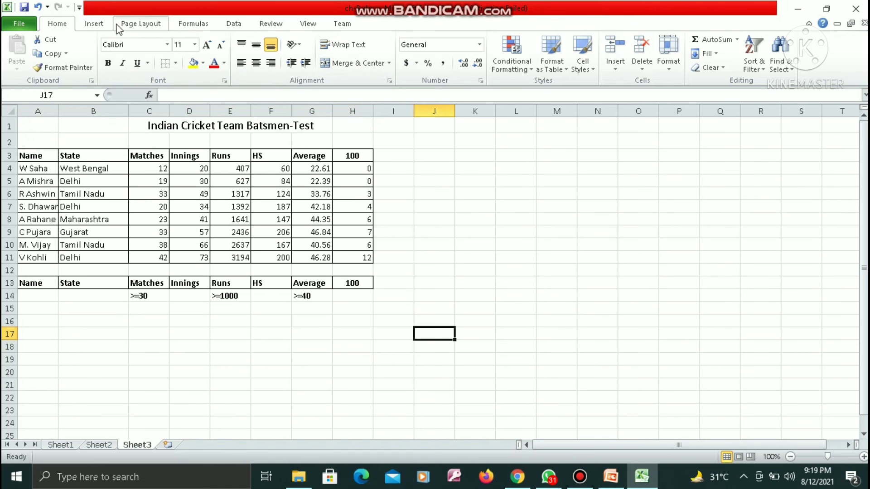
# Step: Reopen the Advanced Filter for A3:H11, select A13:H14 as criteria range and choose copying to another location
pyautogui.click(231, 27)
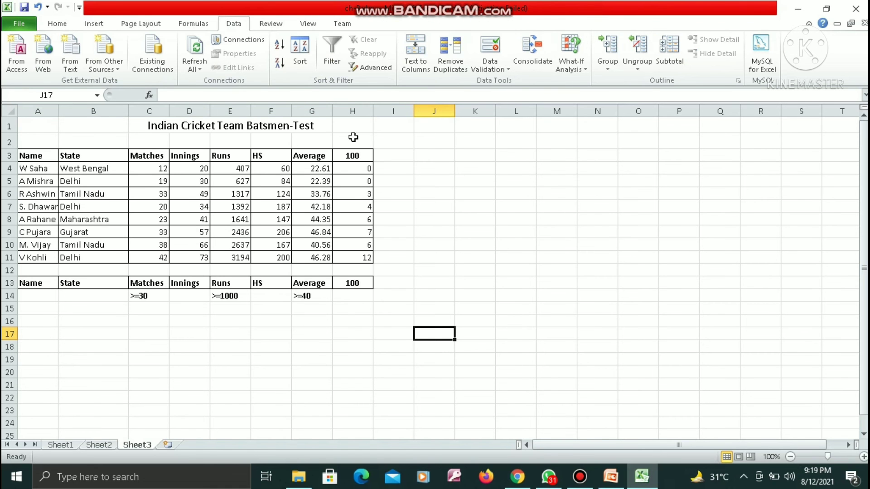
pyautogui.click(379, 68)
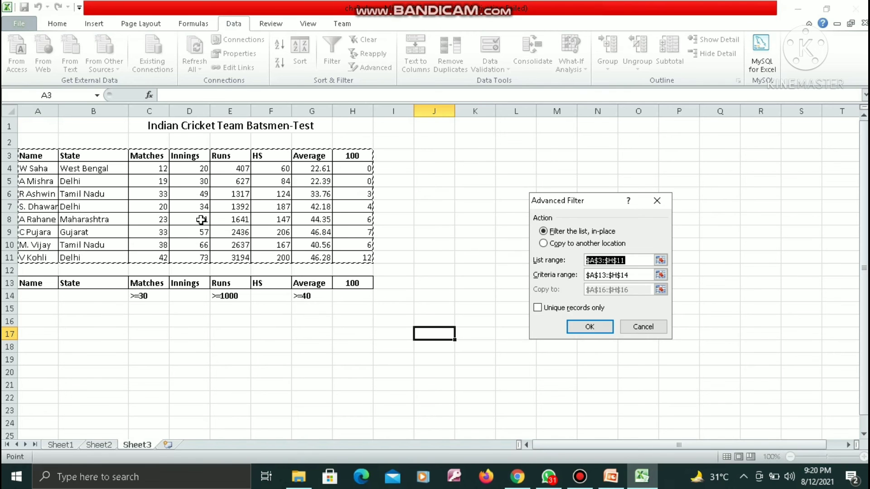
pyautogui.click(634, 275)
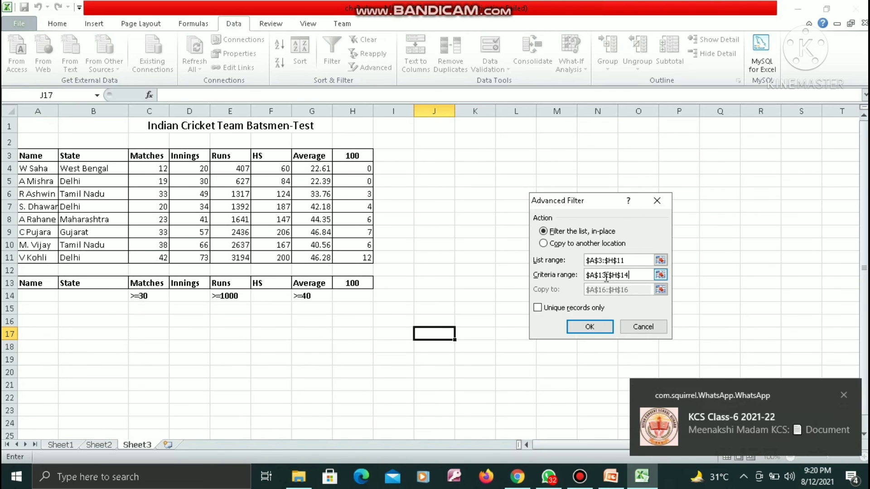
pyautogui.click(660, 275)
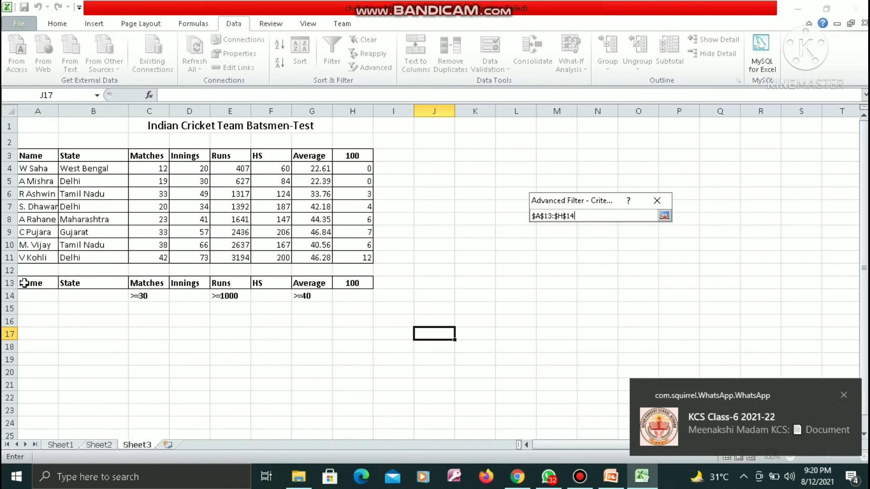
pyautogui.moveTo(26, 283); pyautogui.dragTo(333, 290)
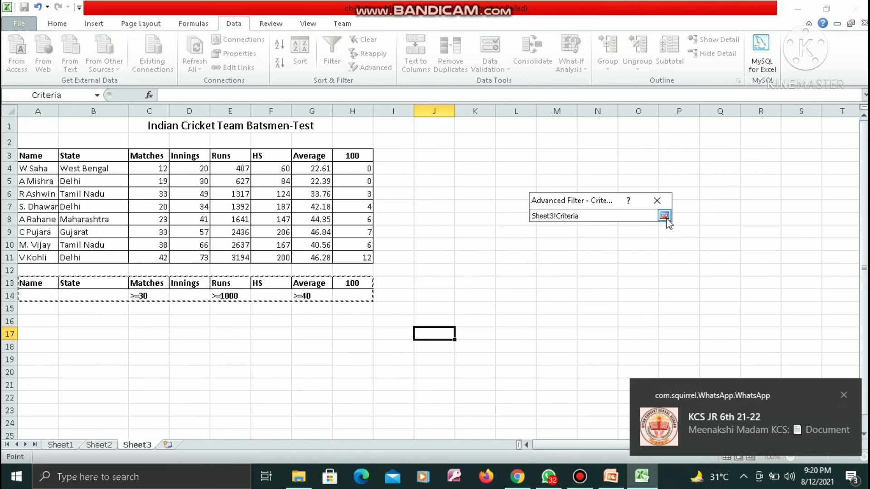
pyautogui.press('Return')
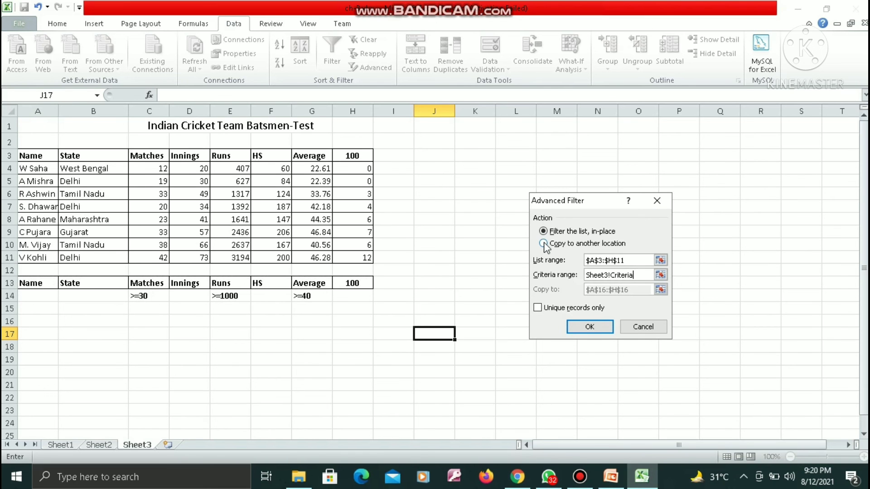
pyautogui.click(544, 244)
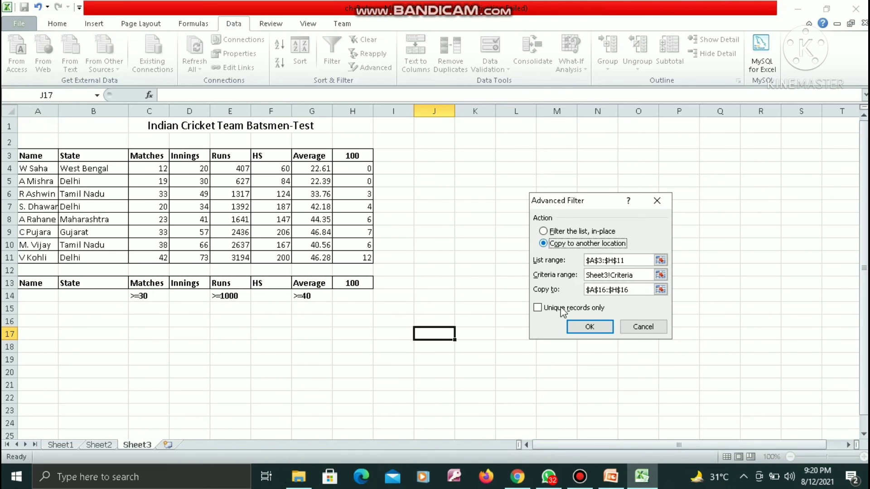
# Step: Try to apply the Advanced Filter after adding cell A17 to the existing copy destination A16:H16
pyautogui.click(643, 288)
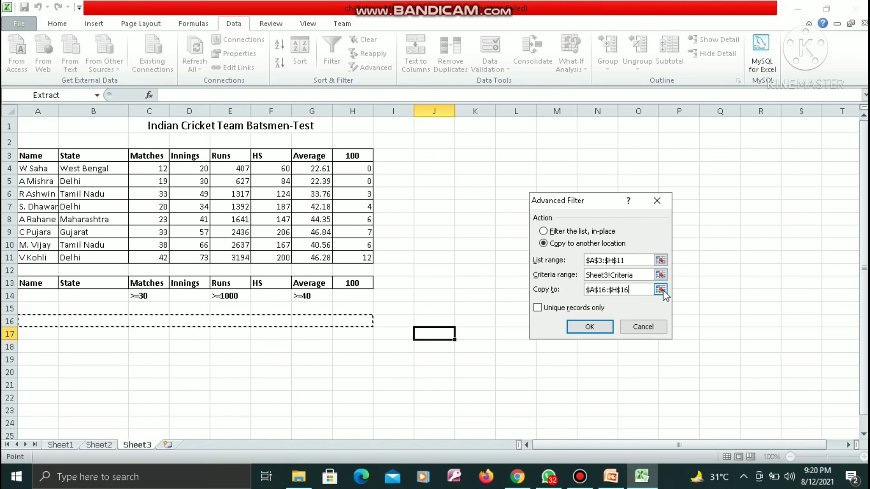
pyautogui.click(661, 289)
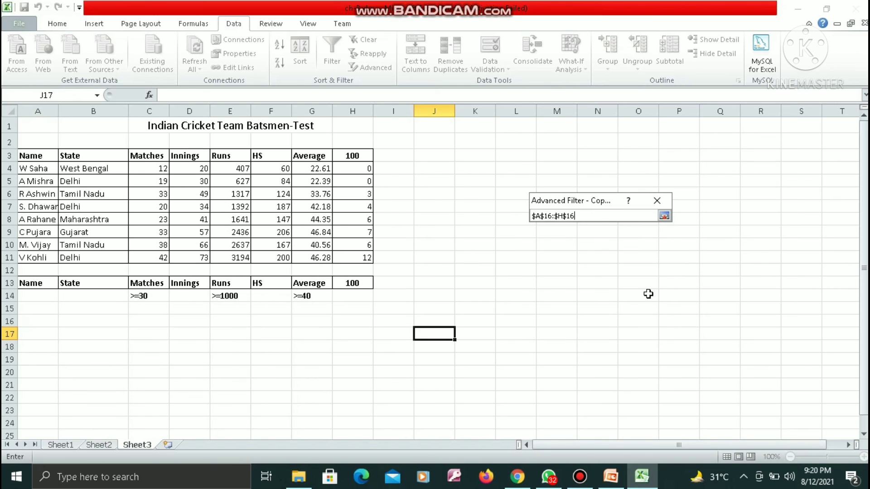
pyautogui.click(48, 334)
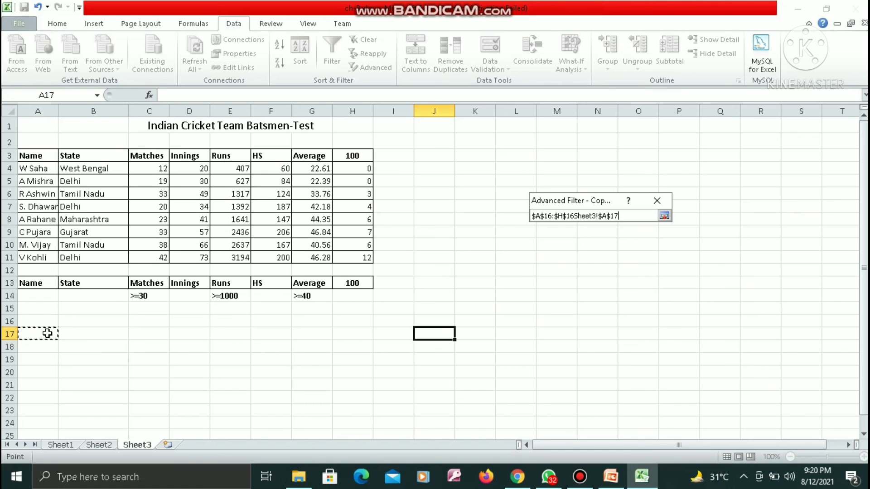
pyautogui.click(664, 216)
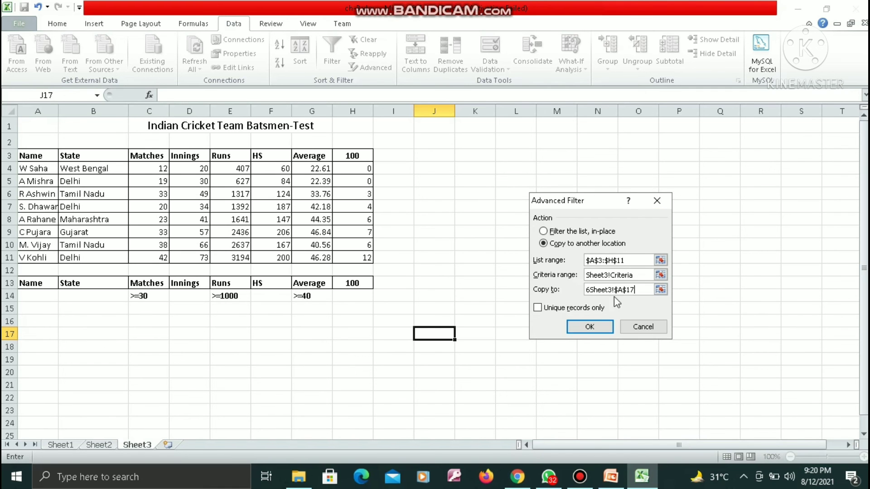
pyautogui.click(589, 327)
pyautogui.click(589, 327)
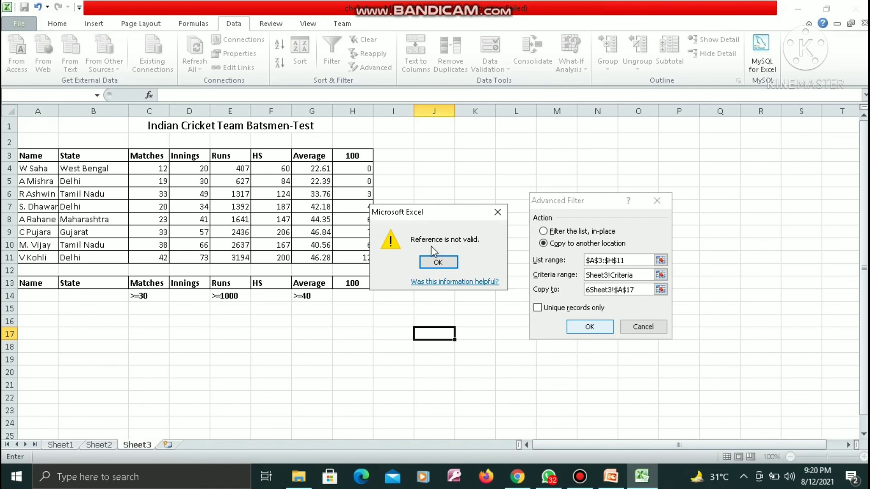
pyautogui.click(438, 262)
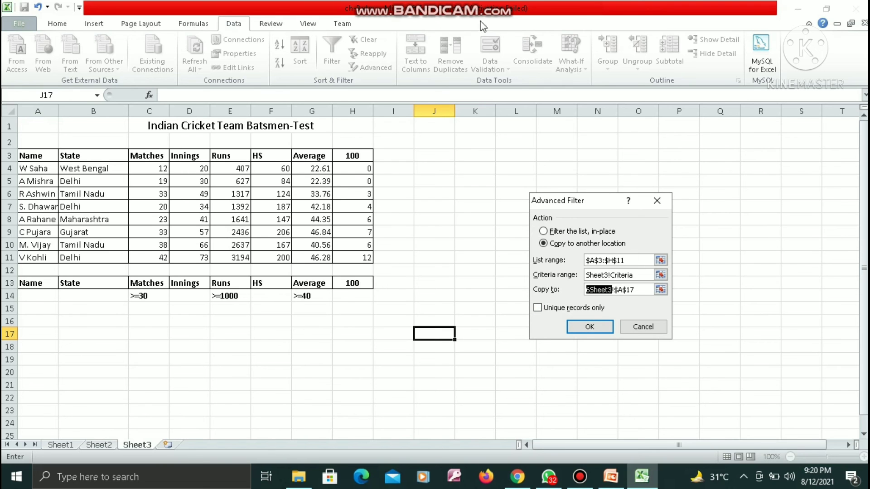
pyautogui.moveTo(430, 3)
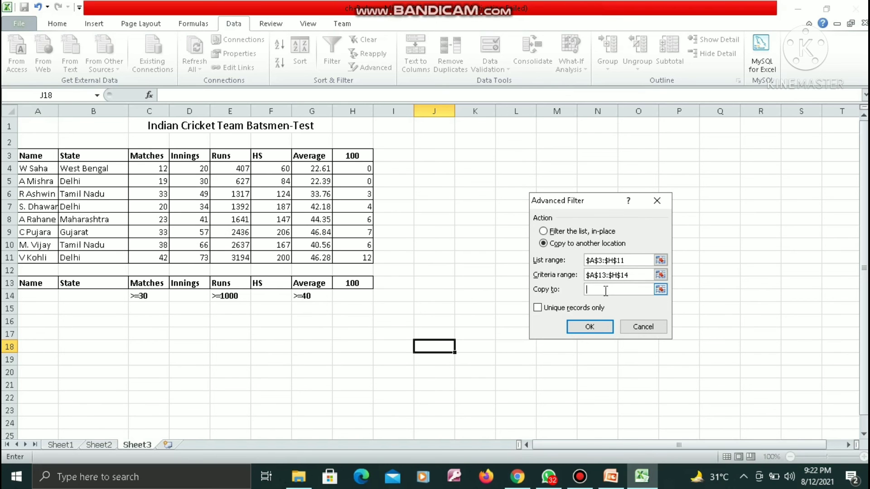
# Step: Set A17 as the copy destination and apply the Advanced Filter with the Matches, Runs and Average criteria
pyautogui.click(46, 335)
pyautogui.click(588, 327)
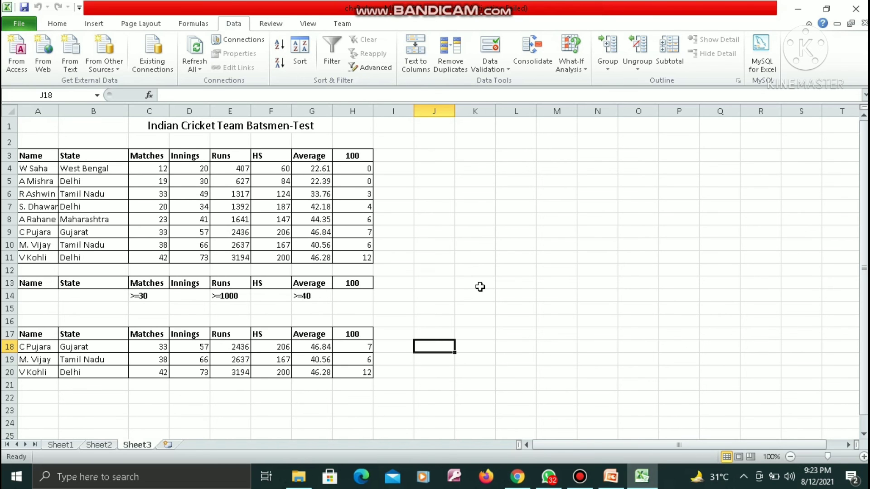
pyautogui.moveTo(447, 1)
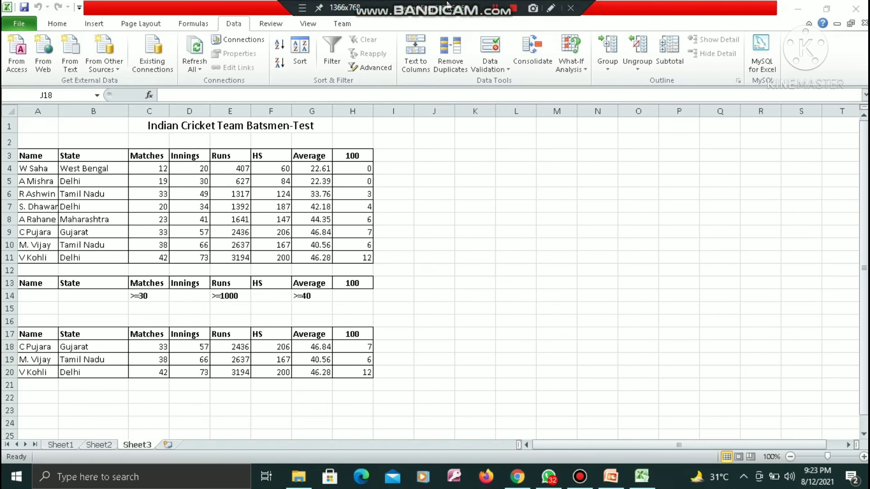